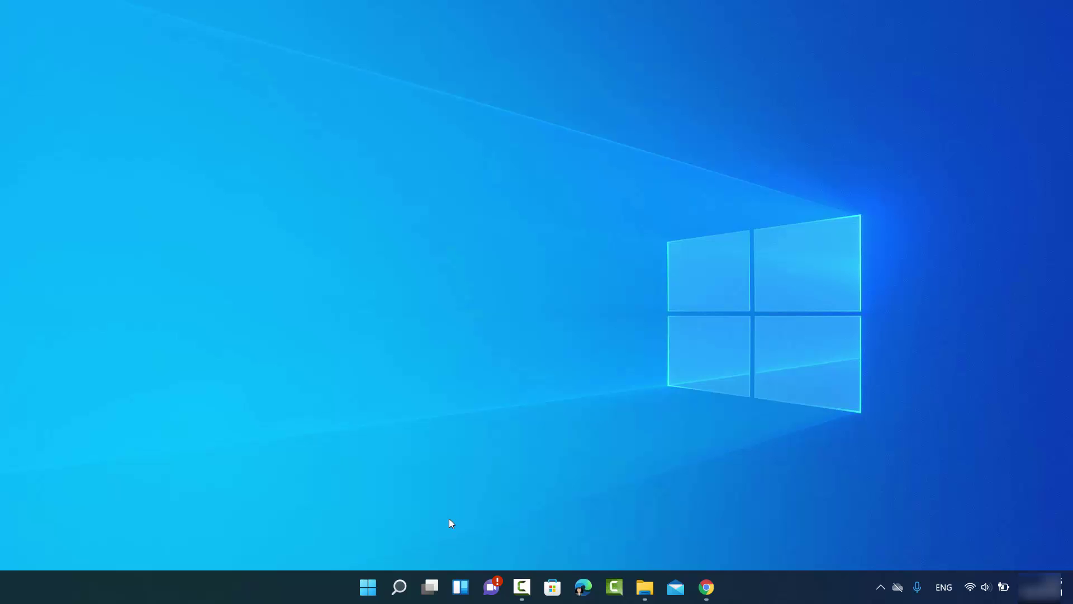
Open Command Prompt from search and Windows Terminal from the quick-access menu, closing each.
click(401, 585)
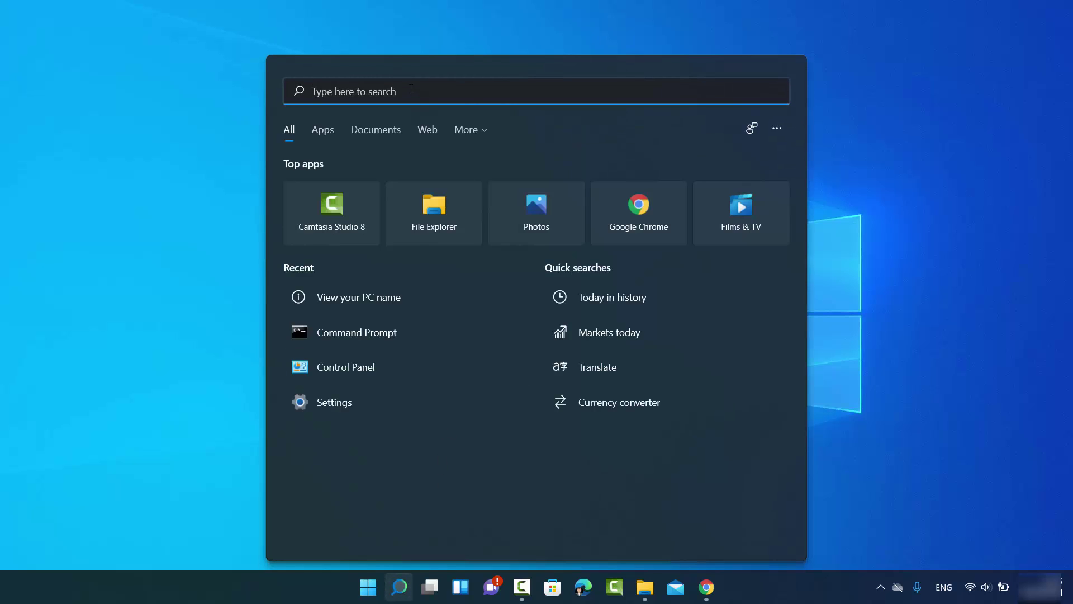
text(cmd)
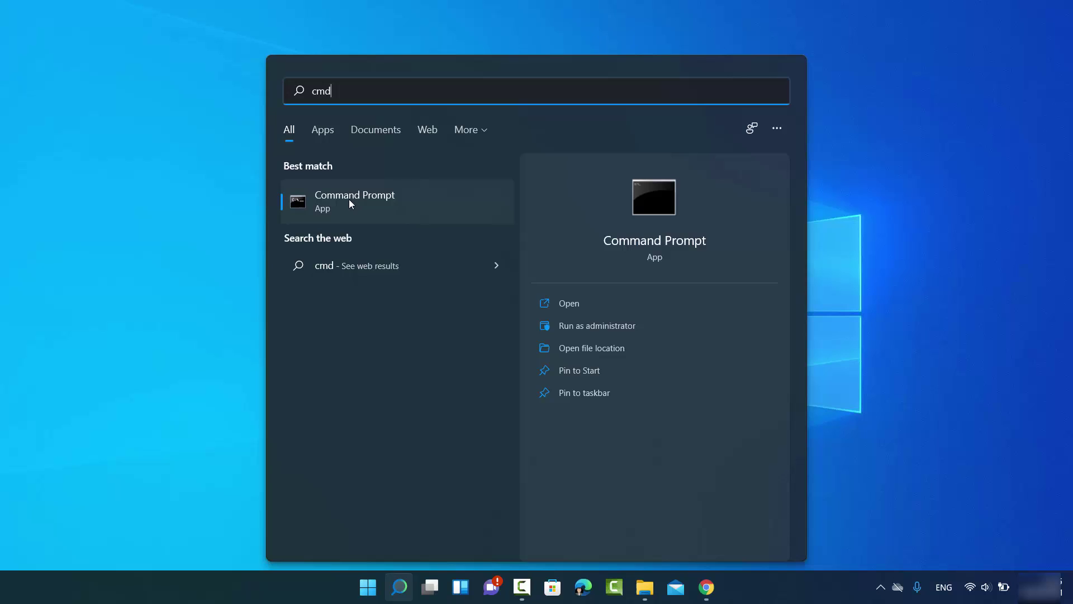
click(356, 202)
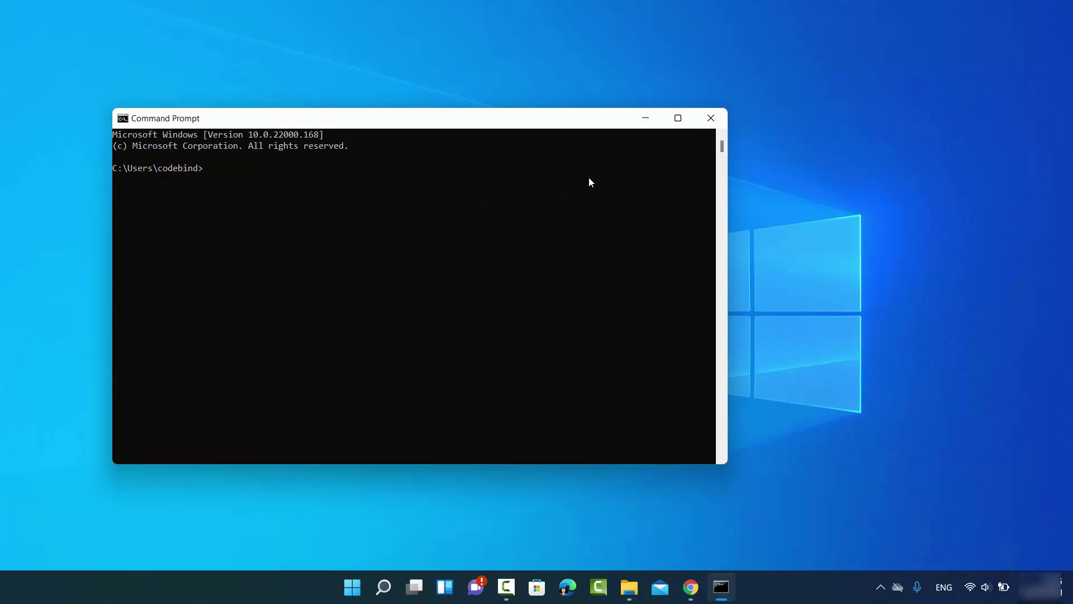
click(710, 118)
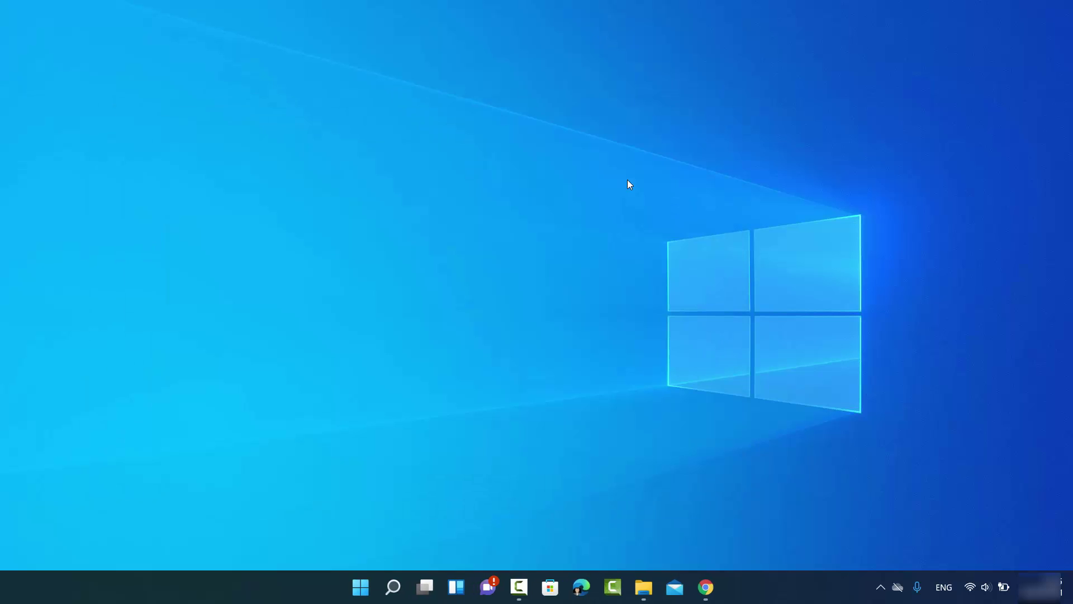
right_click(360, 585)
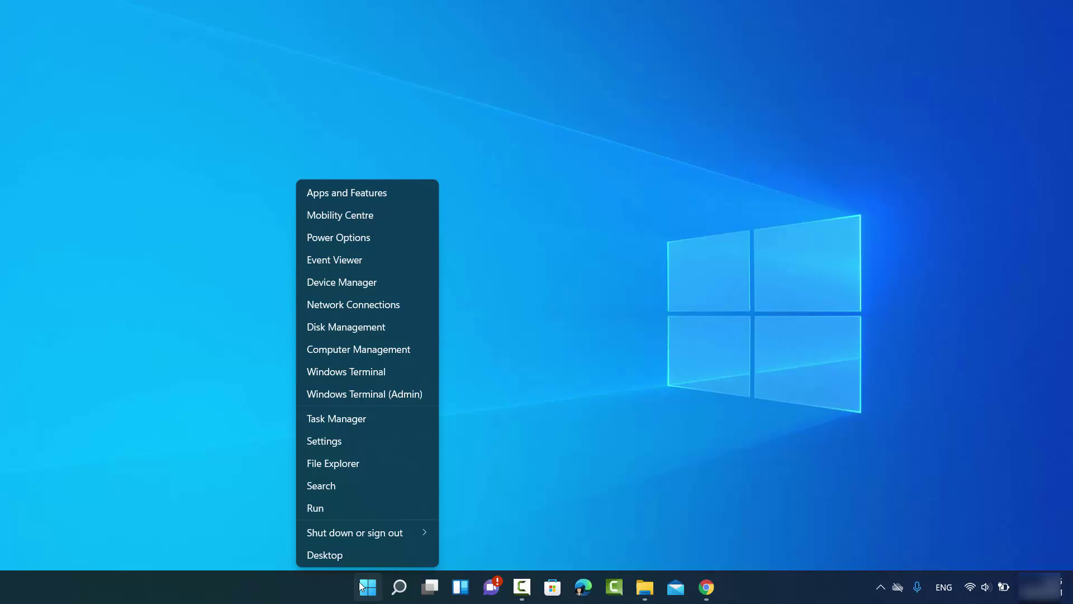
click(350, 372)
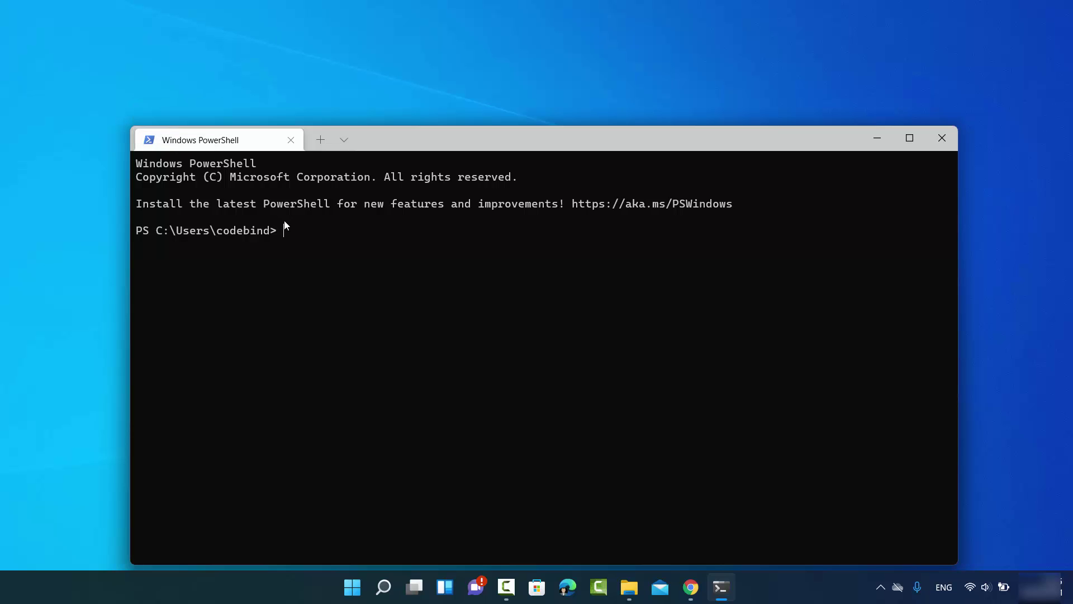
key(alt+F4)
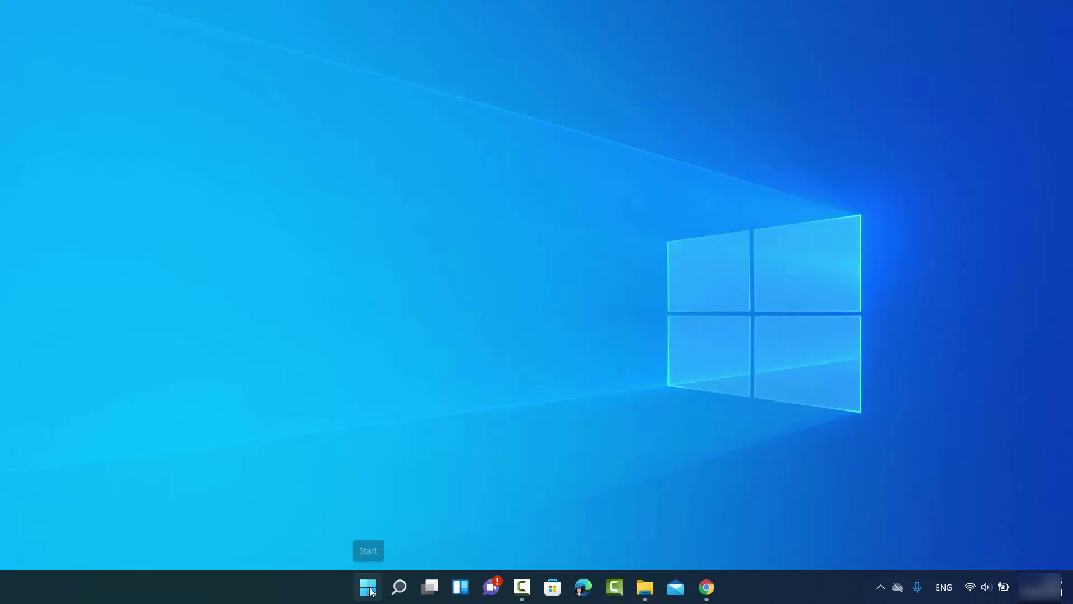
Launch cmd from the Run dialog, then close the console window.
right_click(370, 591)
click(338, 507)
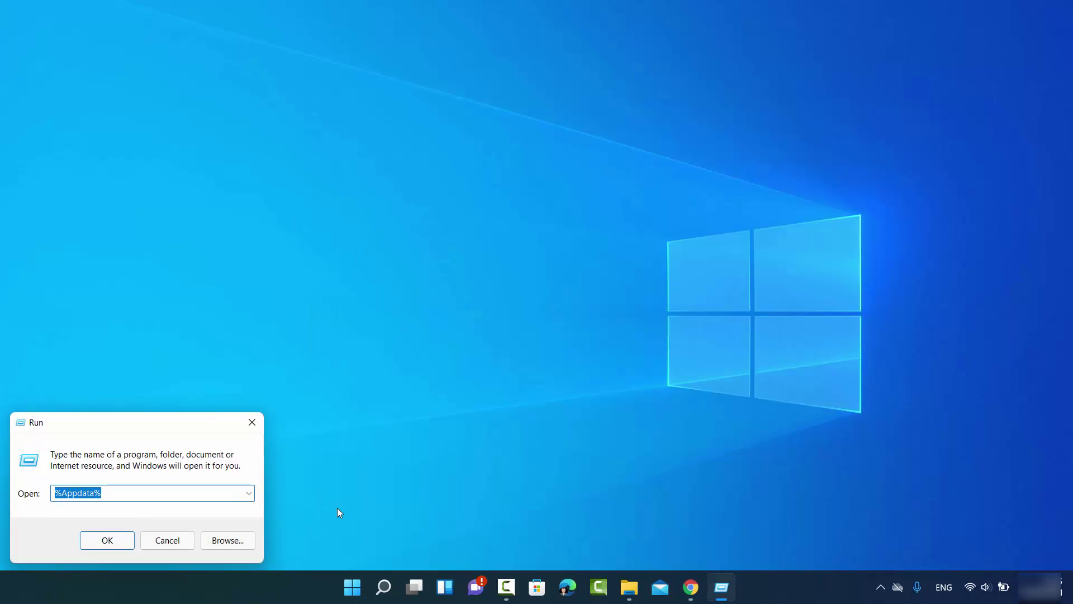
text(cmd)
click(112, 541)
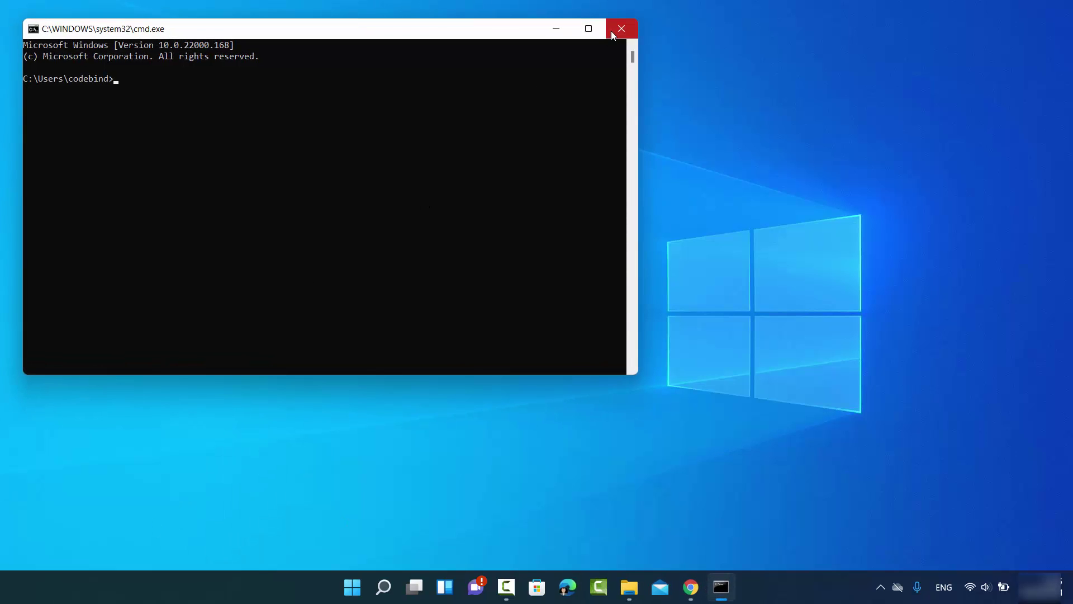
click(612, 33)
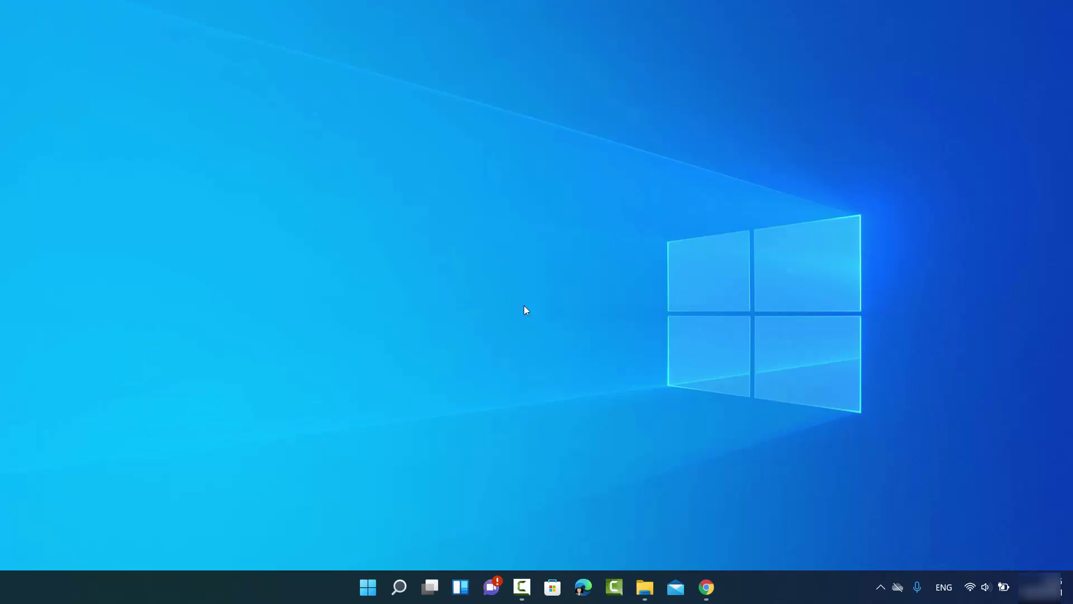
Reopen Command Prompt from recent items, centre it, and run hostname to print the PC name.
click(401, 597)
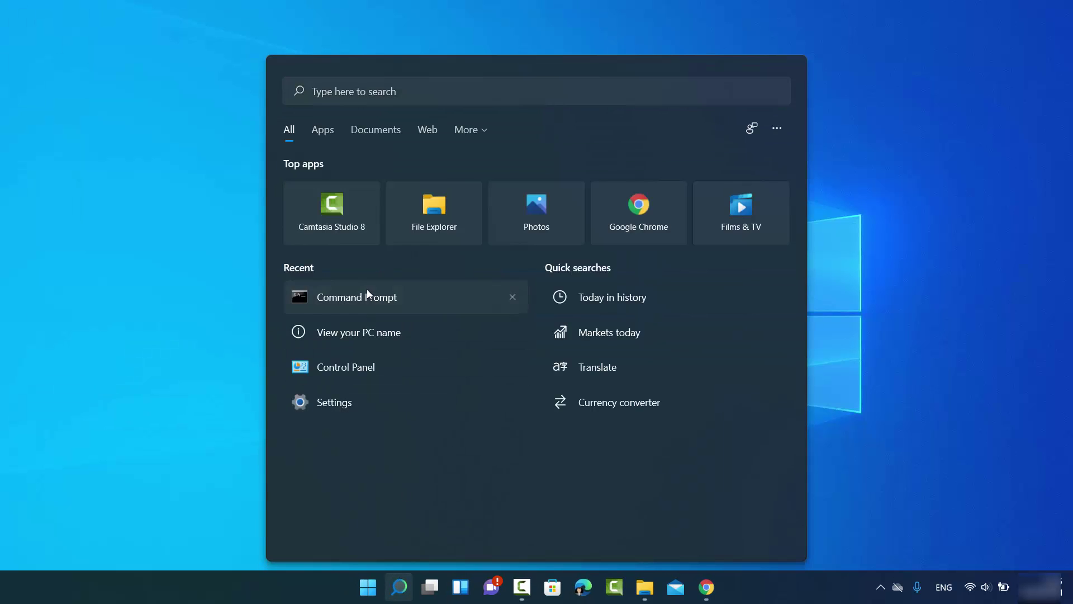
click(366, 289)
drag(393, 52, 519, 128)
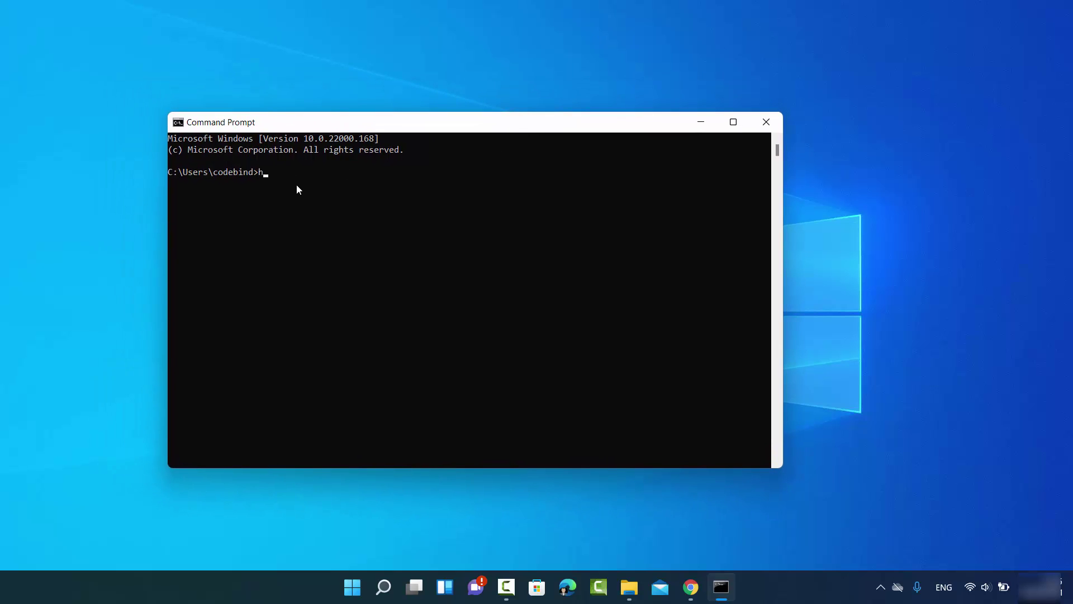
text(hostname)
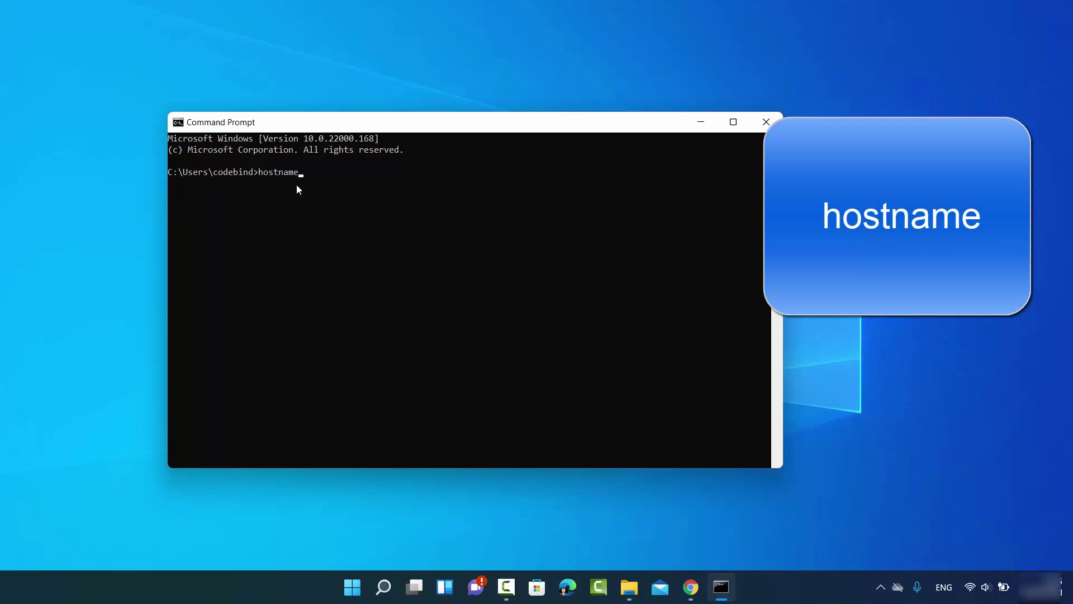
key(Return)
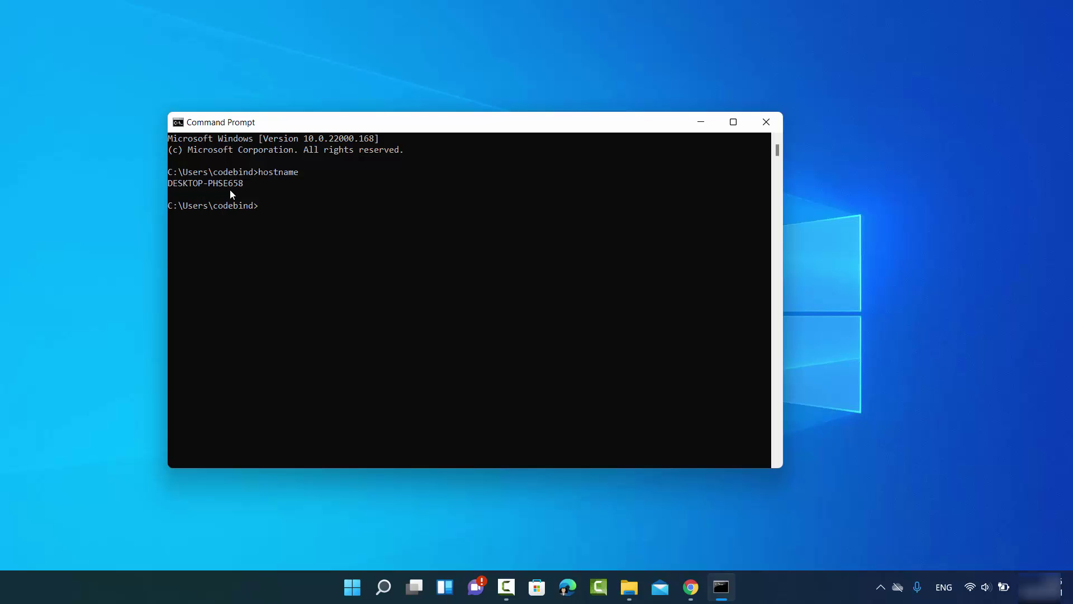
Run hostname in Windows Terminal PowerShell, then close both console windows.
right_click(353, 587)
click(322, 370)
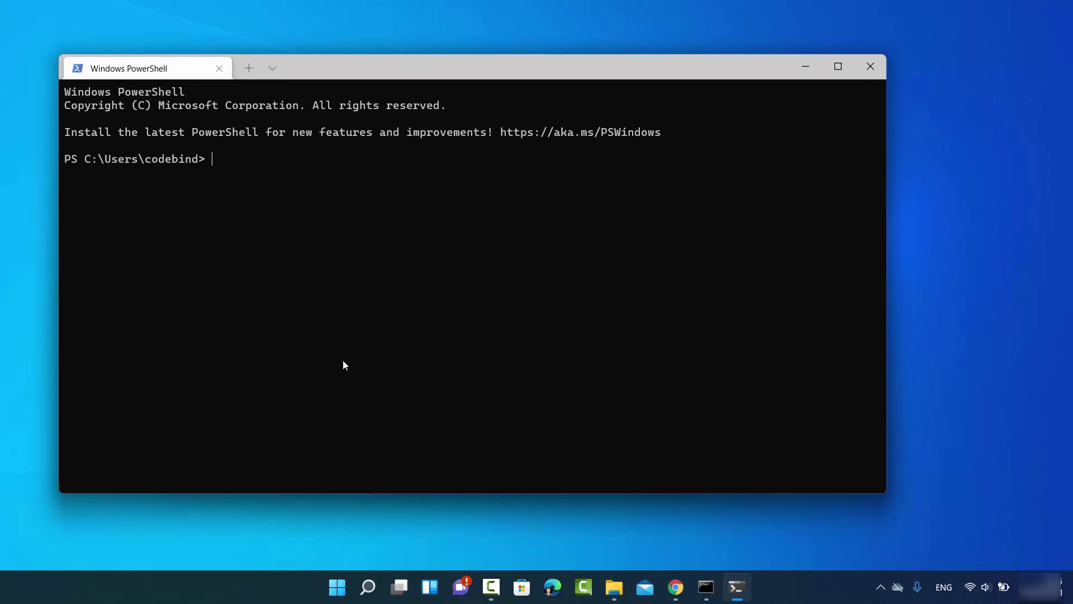
text(hostname)
key(Return)
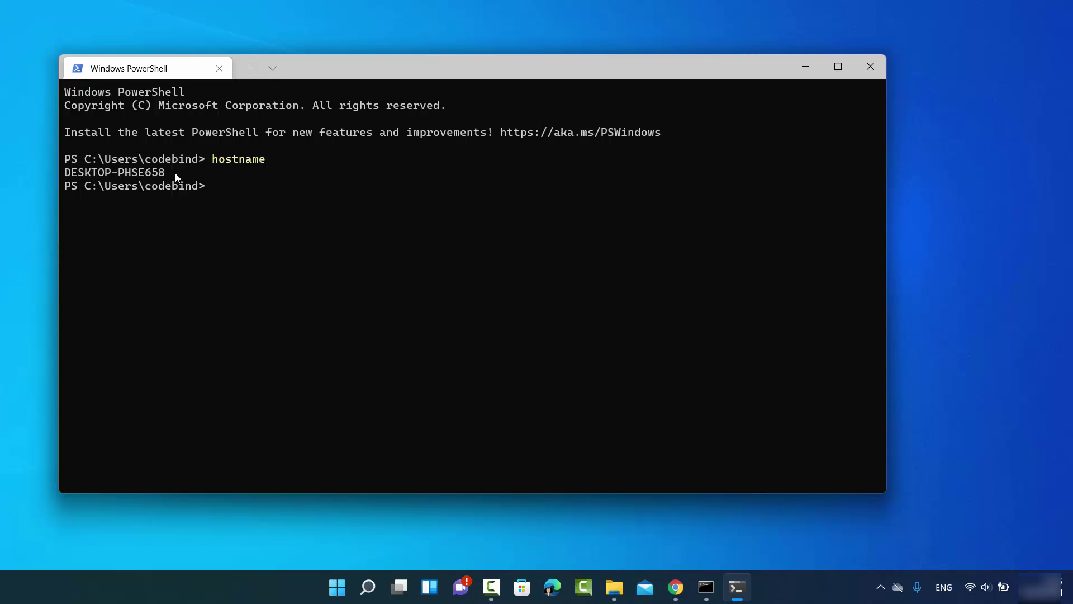
click(870, 67)
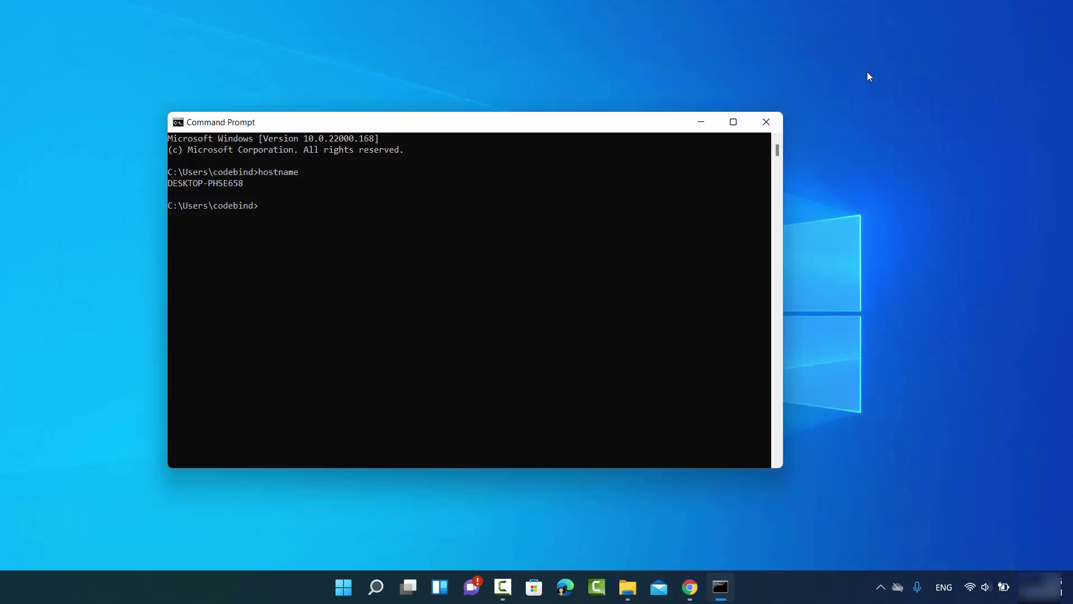
click(764, 120)
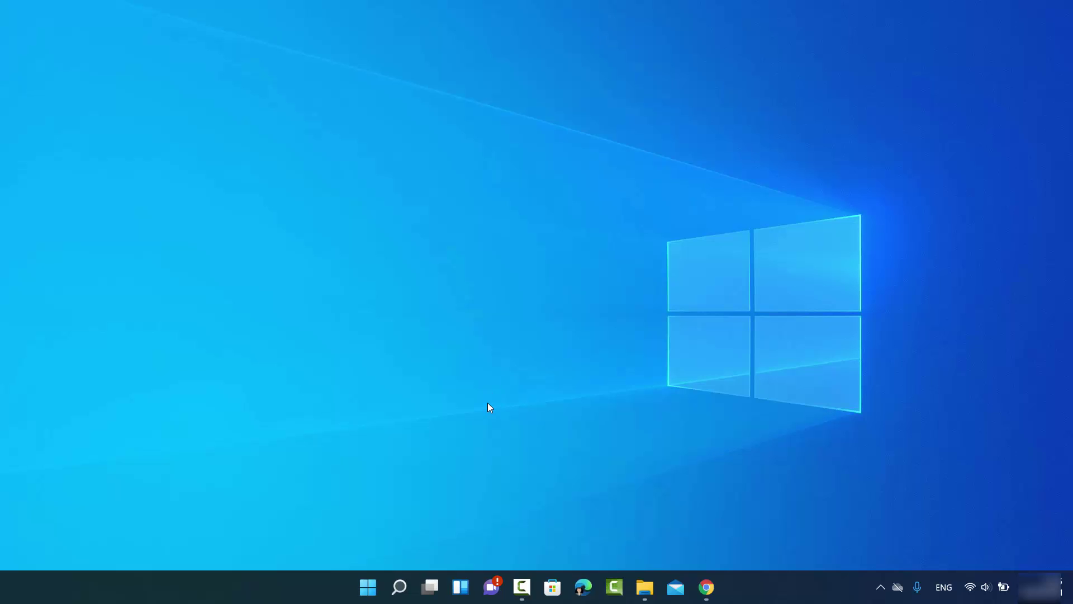
Search 'pc name' and open View your PC name, showing Device name DESKTOP-PHSE658.
click(399, 589)
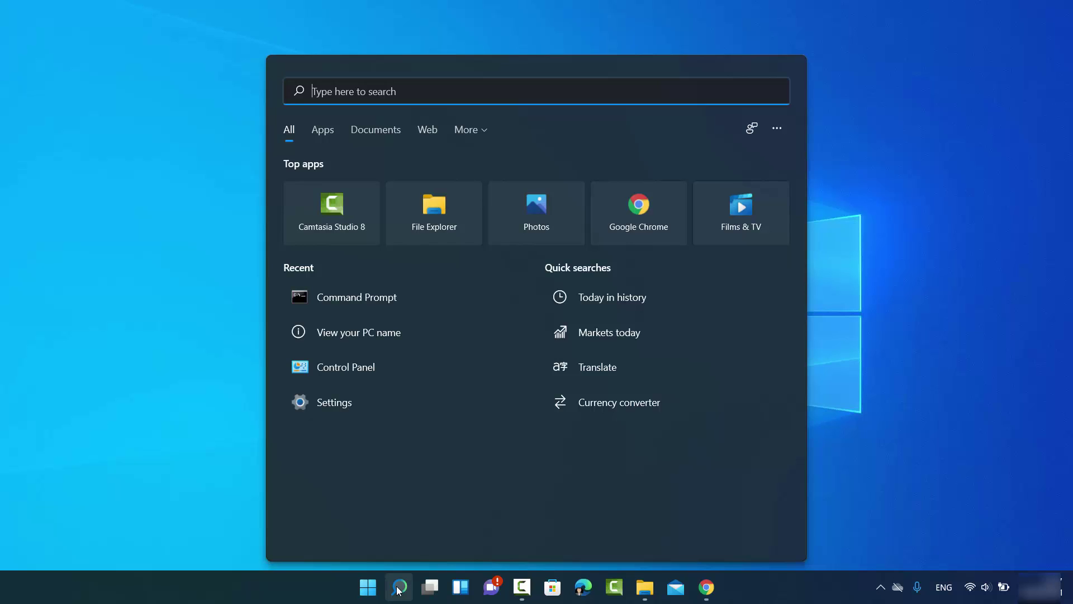
text(pc name)
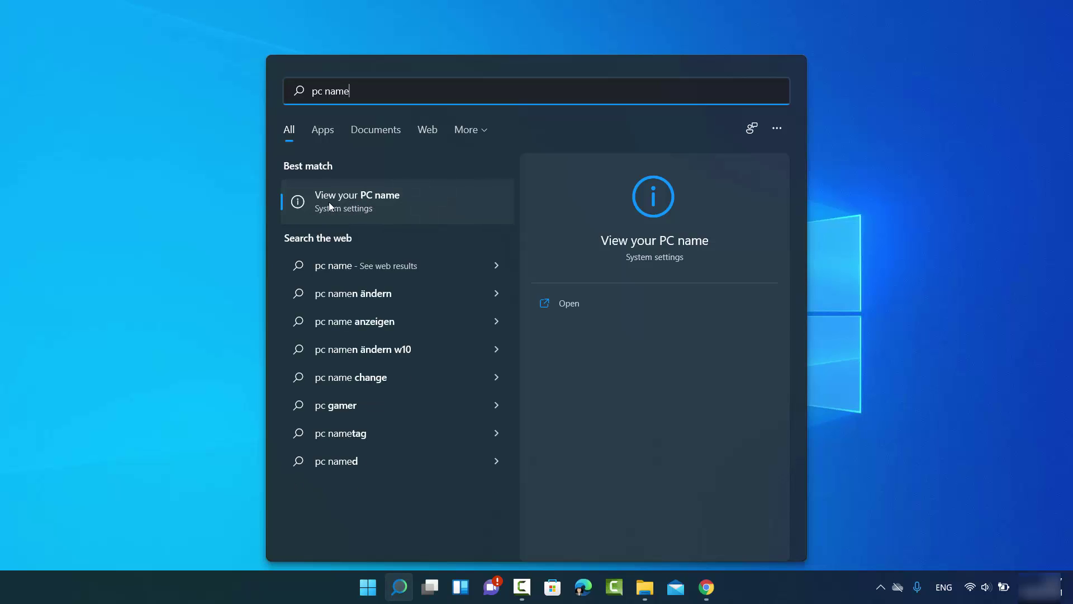
click(327, 201)
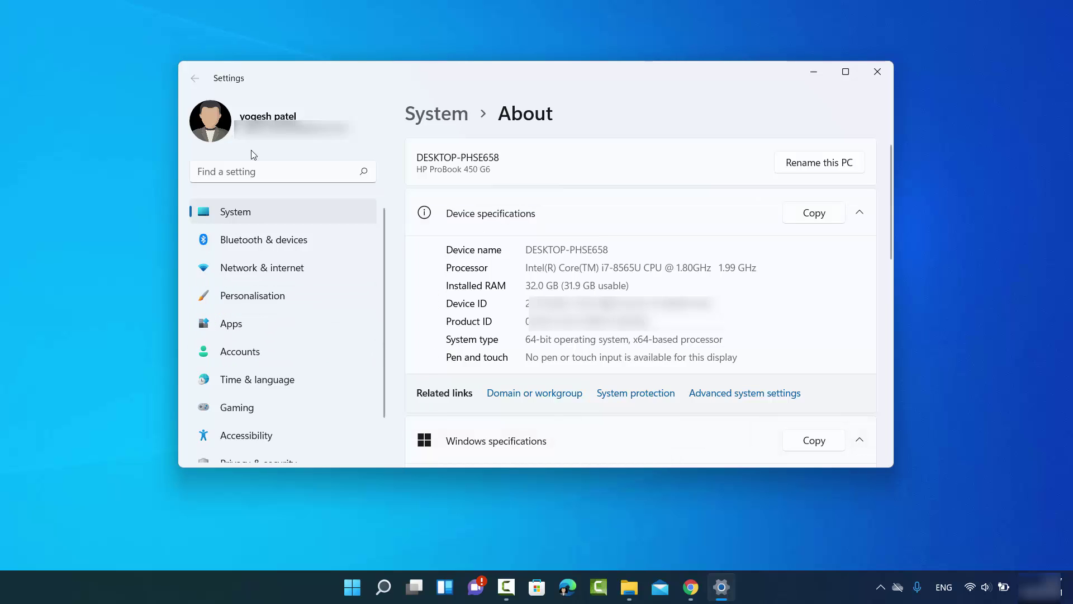
click(384, 591)
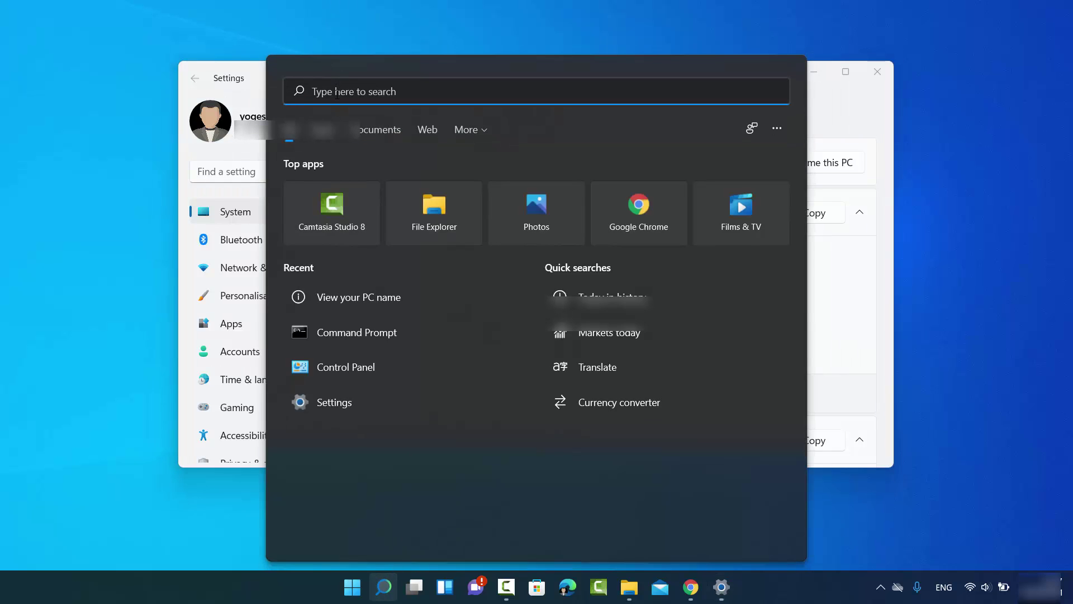
text(settings)
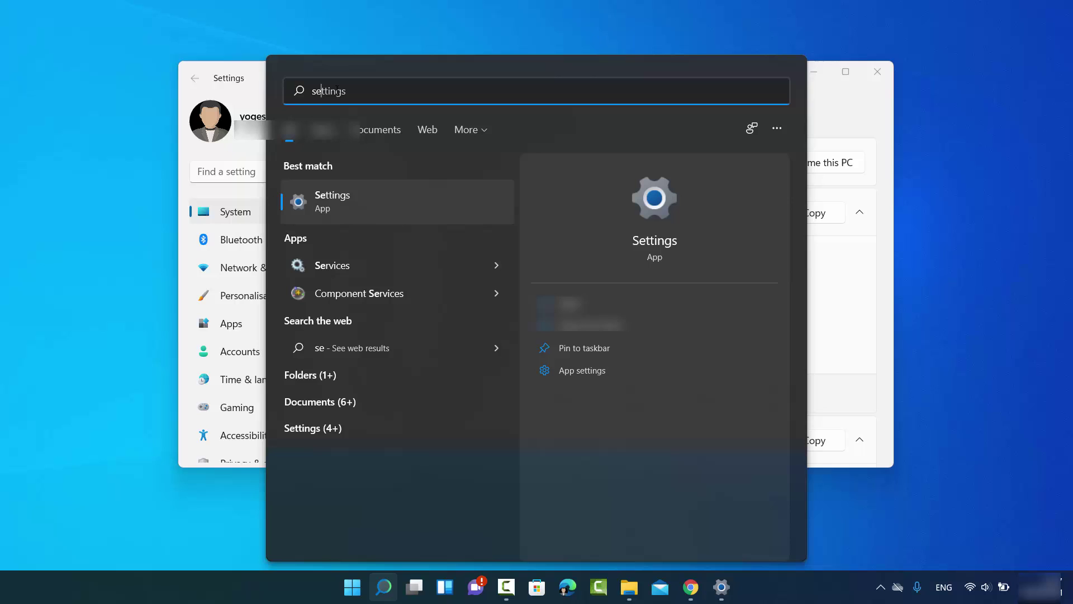
click(360, 192)
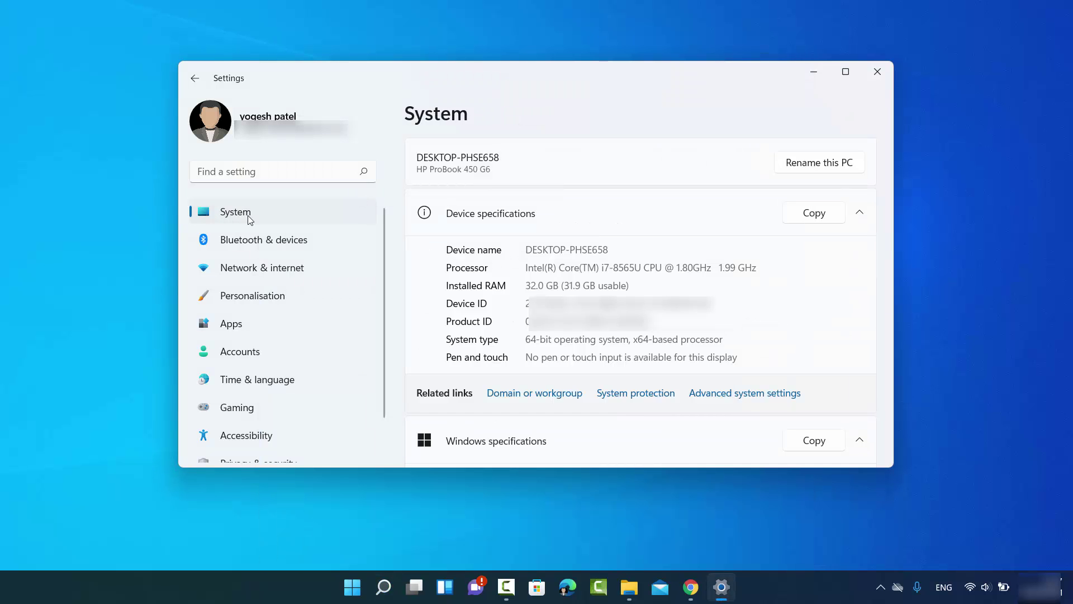
scroll(447, 258, down, 3)
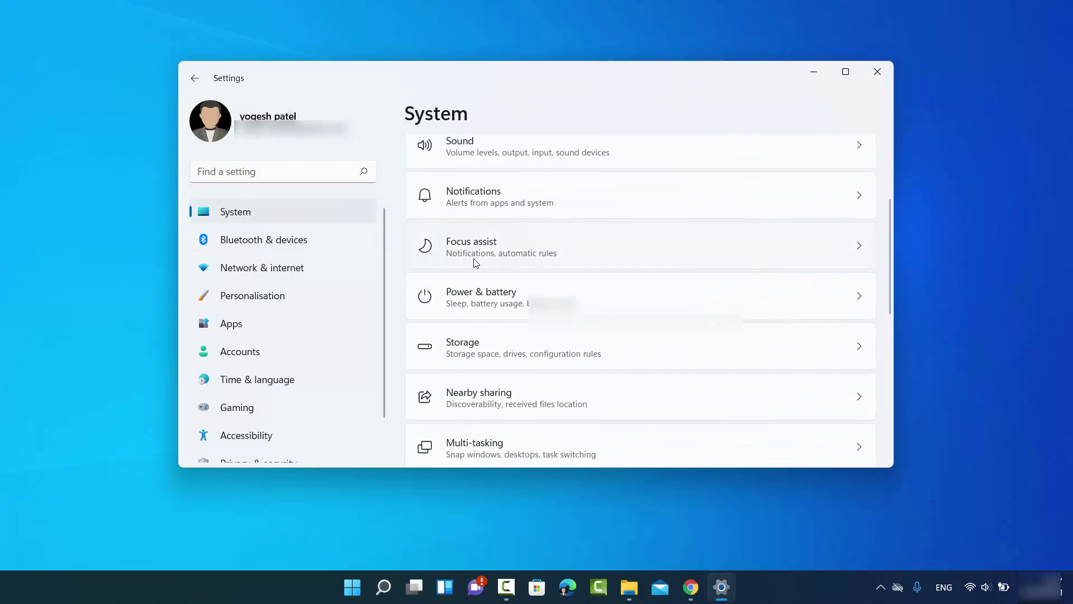
scroll(474, 270, down, 7)
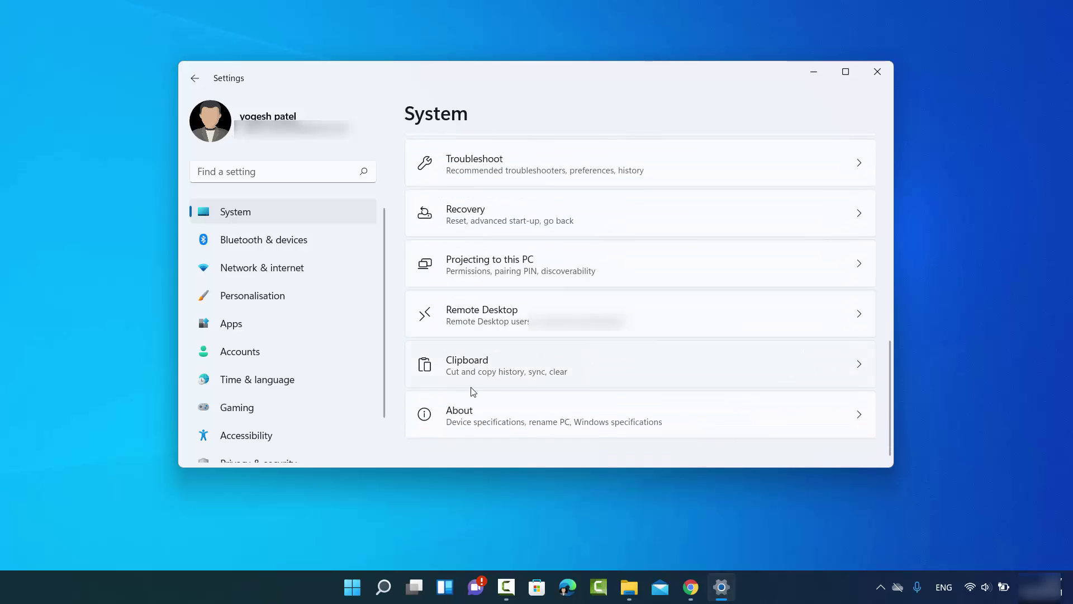
click(478, 421)
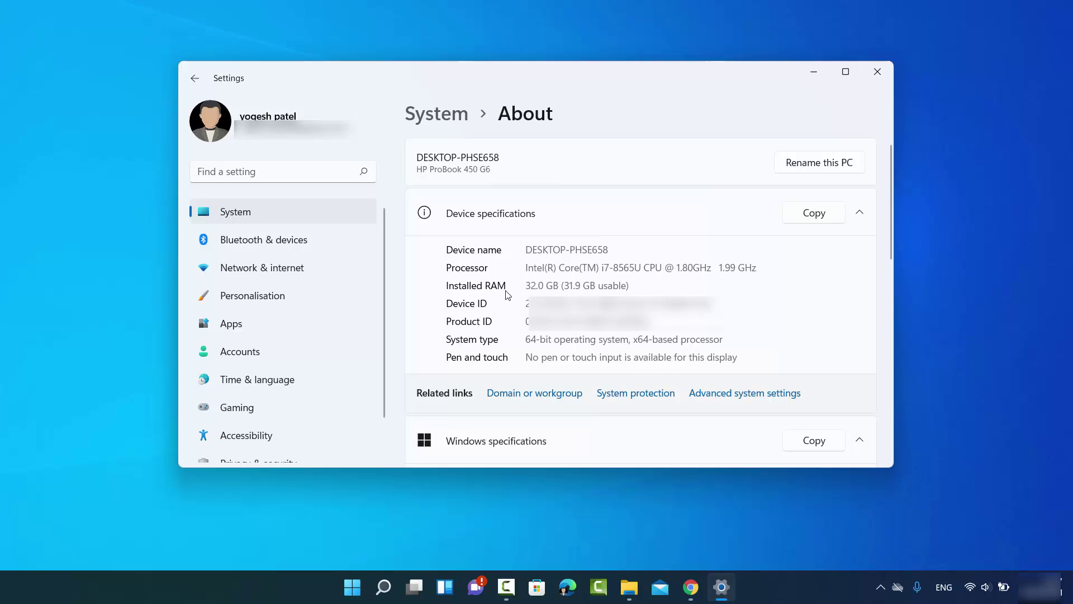